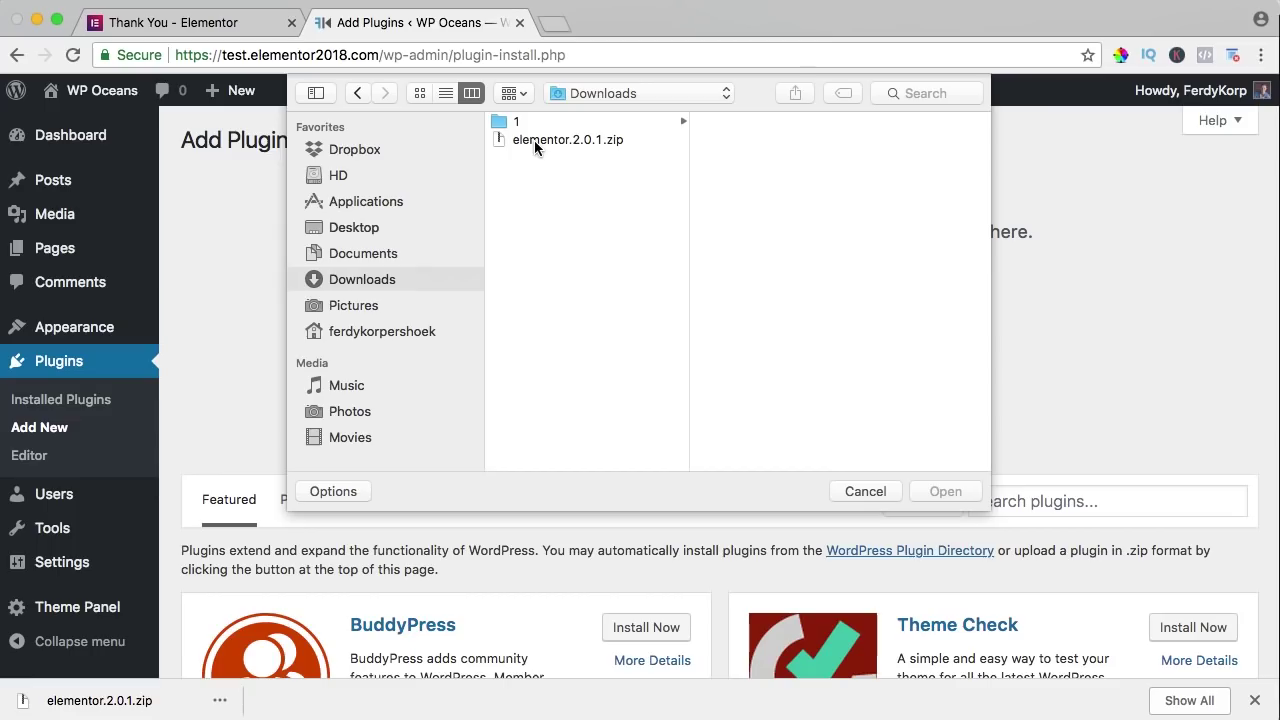
# Step: Select elementor.2.0.1.zip from the Downloads folder as the plugin file to upload
pyautogui.click(534, 140)
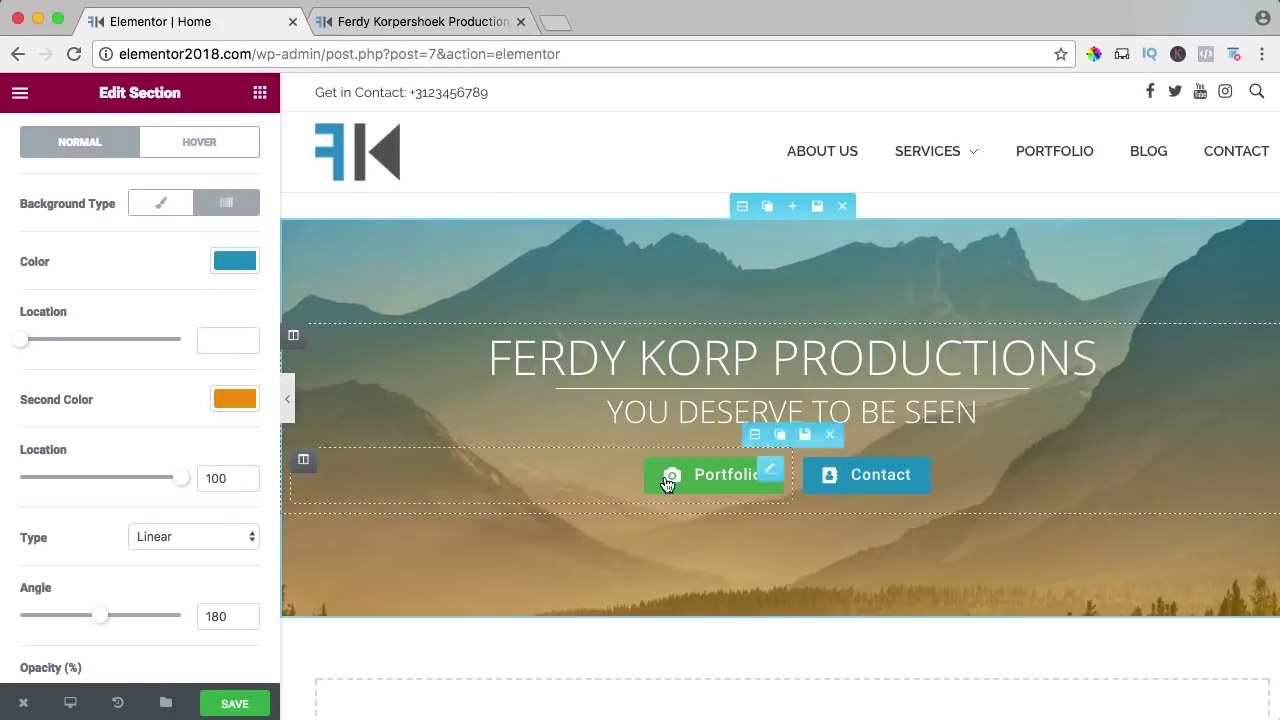
# Step: Adjust the hero section's background gradient overlay, changing its second color, color location, gradient type and angle
pyautogui.click(234, 399)
pyautogui.moveTo(180, 477); pyautogui.dragTo(103, 477)
pyautogui.click(194, 537)
pyautogui.moveTo(114, 520); pyautogui.dragTo(148, 517)
pyautogui.moveTo(103, 374); pyautogui.dragTo(137, 374)
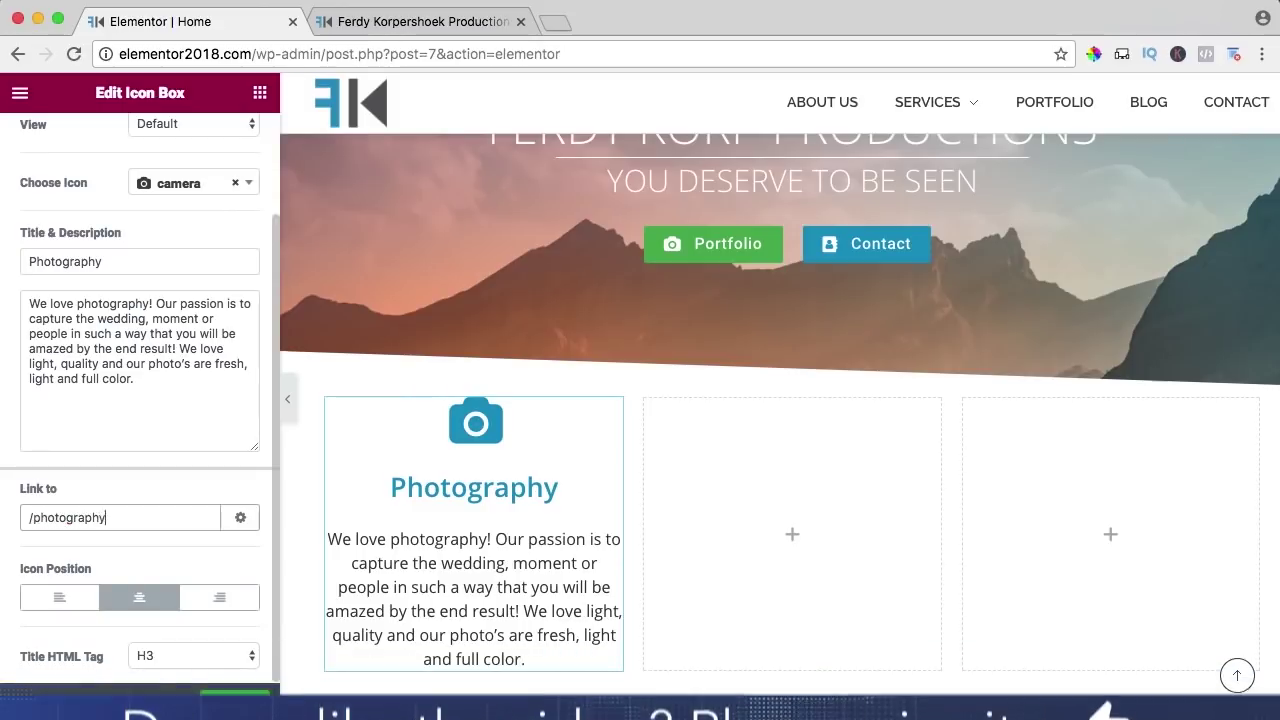
# Step: Open the title HTML tag options of the Photography icon box and view the live home page below its hero
pyautogui.click(193, 655)
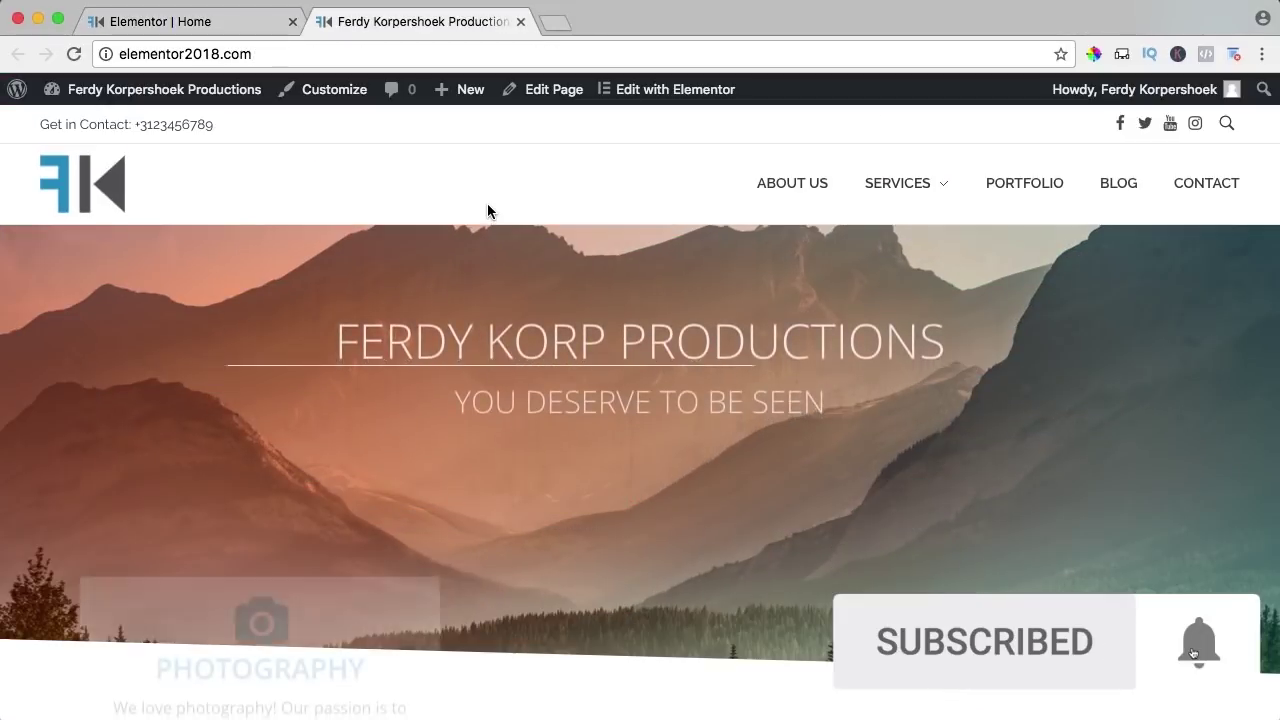
pyautogui.scroll(-1, 487, 209)
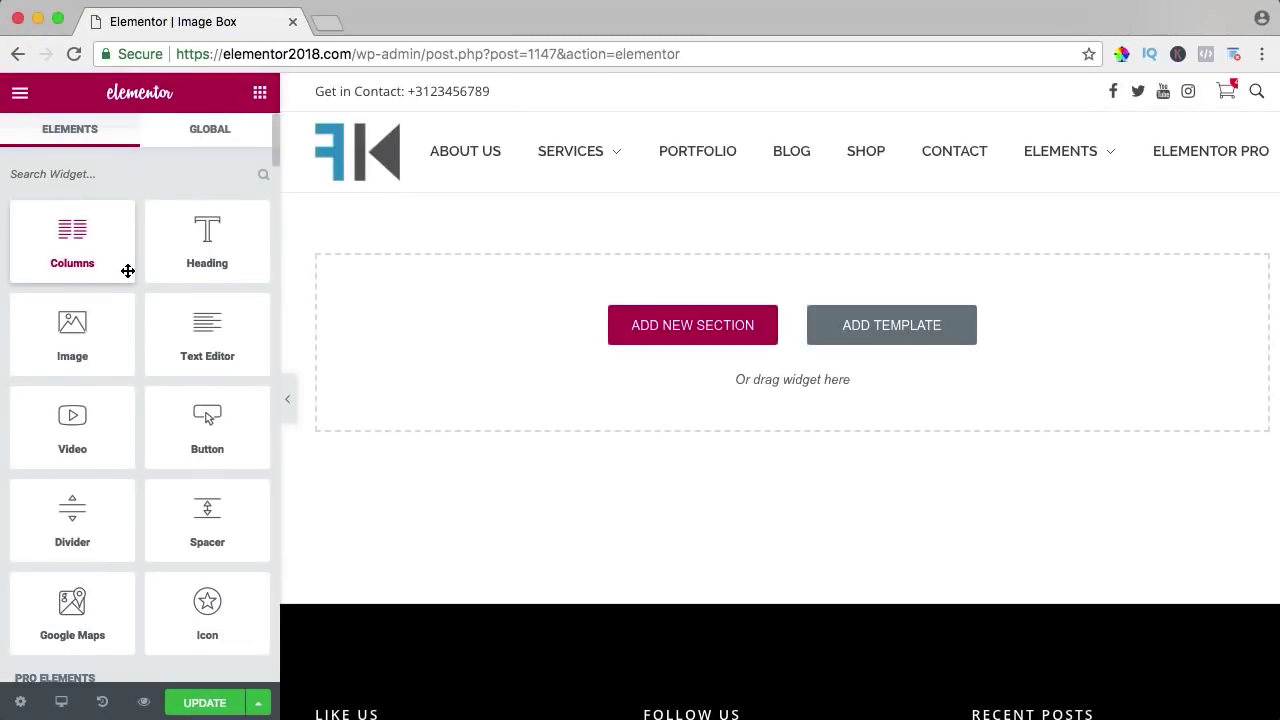
# Step: Add a three-column section to the empty page and place an Image Box widget in its first column
pyautogui.scroll(-10, 128, 271)
pyautogui.scroll(-10, 128, 271)
pyautogui.scroll(-2, 128, 271)
pyautogui.click(688, 335)
pyautogui.click(724, 365)
pyautogui.moveTo(66, 247); pyautogui.dragTo(477, 251)
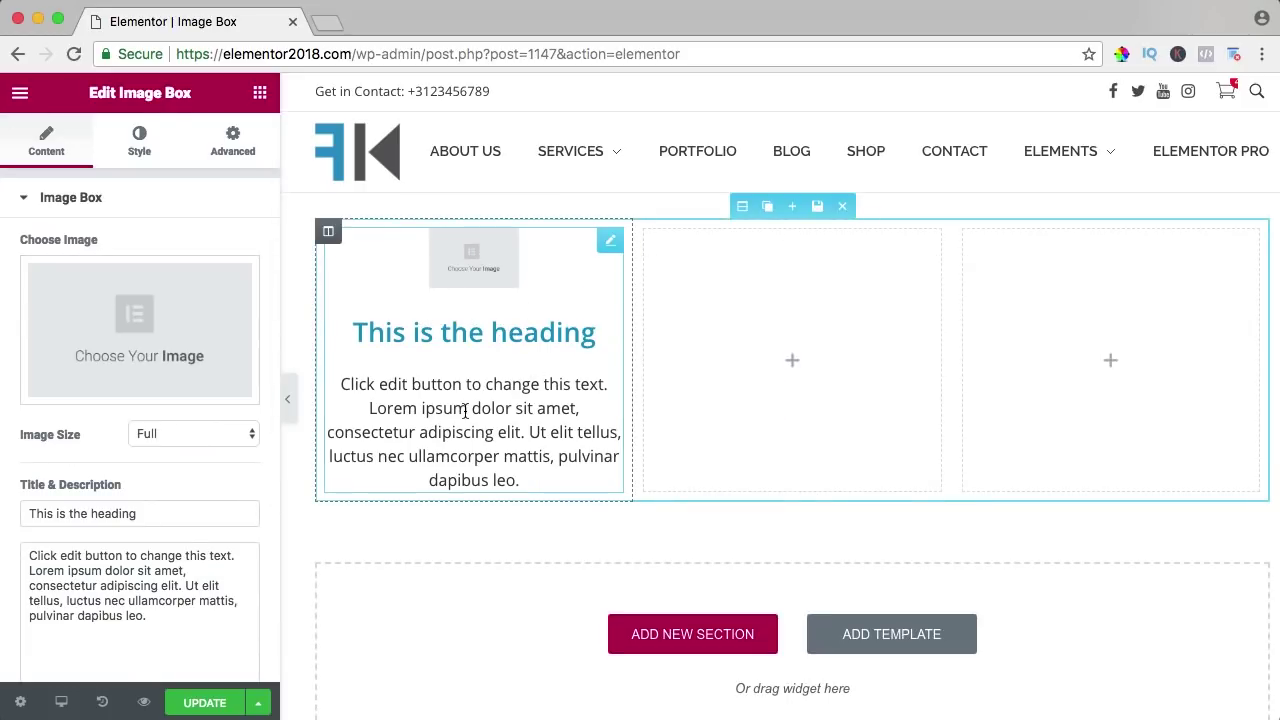
# Step: Upload the ruler and pencil picture and insert it as the Image Box's image
pyautogui.click(134, 326)
pyautogui.click(94, 171)
pyautogui.click(655, 419)
pyautogui.click(357, 225)
pyautogui.click(562, 150)
pyautogui.press('space')
pyautogui.press('space')
pyautogui.click(948, 489)
pyautogui.click(1187, 668)
# Step: Change the Image Box title to "Drawing" and enter # as its link
pyautogui.doubleClick(119, 511)
pyautogui.write('Draw')
pyautogui.press('BackSpace')
pyautogui.write('awing')
pyautogui.scroll(-5, 195, 570)
pyautogui.click(89, 512)
pyautogui.write('#')
# Step: Try the left and right image positions, return the image to the top, and choose the title's HTML tag
pyautogui.click(67, 602)
pyautogui.click(214, 600)
pyautogui.click(139, 601)
pyautogui.click(178, 654)
pyautogui.click(164, 636)
# Step: Adjust the spacing below the image for desktop and for mobile, and return to the desktop setting
pyautogui.scroll(5, 107, 474)
pyautogui.click(140, 145)
pyautogui.moveTo(48, 280)
pyautogui.mouseDown()
pyautogui.moveTo(114, 285)
pyautogui.moveTo(63, 283)
pyautogui.mouseUp()
pyautogui.click(145, 245)
pyautogui.click(167, 245)
pyautogui.moveTo(24, 280); pyautogui.dragTo(42, 280)
pyautogui.click(120, 245)
# Step: Fine-tune the image's size, spacing and opacity, and choose an option for its hover animation
pyautogui.moveTo(66, 364)
pyautogui.mouseDown()
pyautogui.moveTo(88, 363)
pyautogui.moveTo(60, 365)
pyautogui.mouseUp()
pyautogui.moveTo(65, 282); pyautogui.dragTo(28, 286)
pyautogui.moveTo(185, 448)
pyautogui.mouseDown()
pyautogui.moveTo(11, 451)
pyautogui.moveTo(181, 450)
pyautogui.mouseUp()
pyautogui.click(97, 532)
pyautogui.click(80, 346)
# Step: Increase the spacing of the Image Box title slightly and try another title colour
pyautogui.click(48, 579)
pyautogui.scroll(-2, 94, 515)
pyautogui.moveTo(22, 396)
pyautogui.mouseDown()
pyautogui.moveTo(46, 397)
pyautogui.moveTo(34, 397)
pyautogui.mouseUp()
pyautogui.click(227, 447)
pyautogui.click(146, 664)
pyautogui.click(160, 445)
pyautogui.click(228, 442)
# Step: Enlarge the text size of the Image Box title in its typography settings
pyautogui.click(229, 508)
pyautogui.scroll(-4, 106, 500)
pyautogui.moveTo(39, 460); pyautogui.dragTo(59, 463)
pyautogui.click(236, 342)
# Step: Adjust the text colour of the Image Box description to a dark shade
pyautogui.click(240, 434)
pyautogui.click(22, 581)
pyautogui.moveTo(22, 581)
pyautogui.mouseDown()
pyautogui.moveTo(17, 523)
pyautogui.moveTo(17, 597)
pyautogui.mouseUp()
pyautogui.click(248, 437)
# Step: Open the description's typography settings and try out its font options
pyautogui.click(236, 493)
pyautogui.scroll(-2, 154, 551)
pyautogui.click(152, 487)
pyautogui.click(180, 434)
pyautogui.click(216, 490)
pyautogui.click(92, 489)
pyautogui.click(220, 490)
pyautogui.click(198, 298)
# Step: Go through the description's remaining typography choices, such as weight, transform and style, and increase its line height
pyautogui.scroll(-5, 149, 420)
pyautogui.click(178, 385)
pyautogui.click(160, 416)
pyautogui.click(166, 432)
pyautogui.click(167, 441)
pyautogui.click(165, 428)
pyautogui.click(162, 409)
pyautogui.click(166, 383)
pyautogui.click(166, 347)
pyautogui.moveTo(43, 577); pyautogui.dragTo(64, 585)
# Step: Fine-tune the Image Box's text typography and preview the page in a separate tab
pyautogui.scroll(5, 140, 232)
pyautogui.click(231, 466)
pyautogui.moveTo(57, 587); pyautogui.dragTo(62, 586)
pyautogui.scroll(3, 189, 306)
pyautogui.scroll(-2, 189, 306)
pyautogui.click(143, 702)
pyautogui.click(255, 22)
# Step: Give the first column, which holds the Drawing box, a solid border
pyautogui.click(49, 158)
pyautogui.scroll(-3, 96, 484)
pyautogui.click(514, 352)
pyautogui.click(327, 229)
pyautogui.click(138, 149)
pyautogui.click(27, 370)
pyautogui.click(190, 366)
pyautogui.click(175, 372)
# Step: Colour the first column's border blue and set its width to 4 px
pyautogui.click(234, 512)
pyautogui.click(232, 512)
pyautogui.write('3')
pyautogui.write('4')
pyautogui.press('Tab')
# Step: Add a box shadow offset slightly right and down to the first column, with a more transparent colour and a value of 6
pyautogui.scroll(-2, 120, 410)
pyautogui.click(237, 607)
pyautogui.scroll(-4, 202, 559)
pyautogui.moveTo(108, 484); pyautogui.dragTo(113, 480)
pyautogui.moveTo(108, 530); pyautogui.dragTo(116, 530)
pyautogui.scroll(-1, 118, 542)
pyautogui.click(220, 407)
pyautogui.moveTo(236, 549); pyautogui.dragTo(228, 628)
pyautogui.click(227, 437)
pyautogui.doubleClick(204, 506)
pyautogui.write('6')
# Step: Set the first column's padding to 20 px on all sides and check the page preview
pyautogui.scroll(5, 137, 387)
pyautogui.click(232, 140)
pyautogui.write('20')
pyautogui.click(143, 702)
pyautogui.click(371, 30)
pyautogui.click(237, 21)
# Step: Set the section's top margin to 20 px, update the page and check its preview
pyautogui.click(742, 206)
pyautogui.click(226, 148)
pyautogui.click(42, 273)
pyautogui.write('20')
pyautogui.click(204, 702)
pyautogui.click(409, 28)
pyautogui.click(250, 22)
# Step: Duplicate the Drawing column twice and delete the two empty columns
pyautogui.click(353, 232)
pyautogui.click(353, 232)
pyautogui.click(977, 232)
pyautogui.click(1121, 231)
# Step: Replace the second Image Box's image with the yellow excavator picture and change its title to "Loader"
pyautogui.click(790, 275)
pyautogui.click(224, 316)
pyautogui.click(86, 168)
pyautogui.click(604, 412)
pyautogui.click(562, 166)
pyautogui.click(946, 488)
pyautogui.click(1173, 664)
pyautogui.write('T')
pyautogui.press('BackSpace')
pyautogui.write('Loader')
# Step: Replace the third Image Box's image with the hammer and screwdriver picture and change its title to "Tools"
pyautogui.click(1110, 285)
pyautogui.click(102, 310)
pyautogui.click(86, 170)
pyautogui.click(628, 435)
pyautogui.click(560, 184)
pyautogui.click(939, 490)
pyautogui.click(1160, 670)
pyautogui.click(145, 313)
pyautogui.click(137, 309)
pyautogui.click(1160, 668)
pyautogui.write('Tools')
# Step: Unlink the first column's margin values and set its right margin to 10 px
pyautogui.click(329, 231)
pyautogui.click(235, 145)
pyautogui.click(233, 277)
pyautogui.write('10')
# Step: Unlink the third column's margin values, set its left margin to 10 px and check the page preview
pyautogui.click(964, 232)
pyautogui.click(238, 148)
pyautogui.click(236, 279)
pyautogui.write('10')
pyautogui.click(420, 21)
pyautogui.click(205, 21)
# Step: Set the third column's left margin and the first column's right margin to 20 px, and save and preview the page
pyautogui.moveTo(198, 275); pyautogui.dragTo(151, 266)
pyautogui.write('20')
pyautogui.click(328, 231)
pyautogui.click(252, 150)
pyautogui.doubleClick(84, 275)
pyautogui.write('20')
pyautogui.press('Tab')
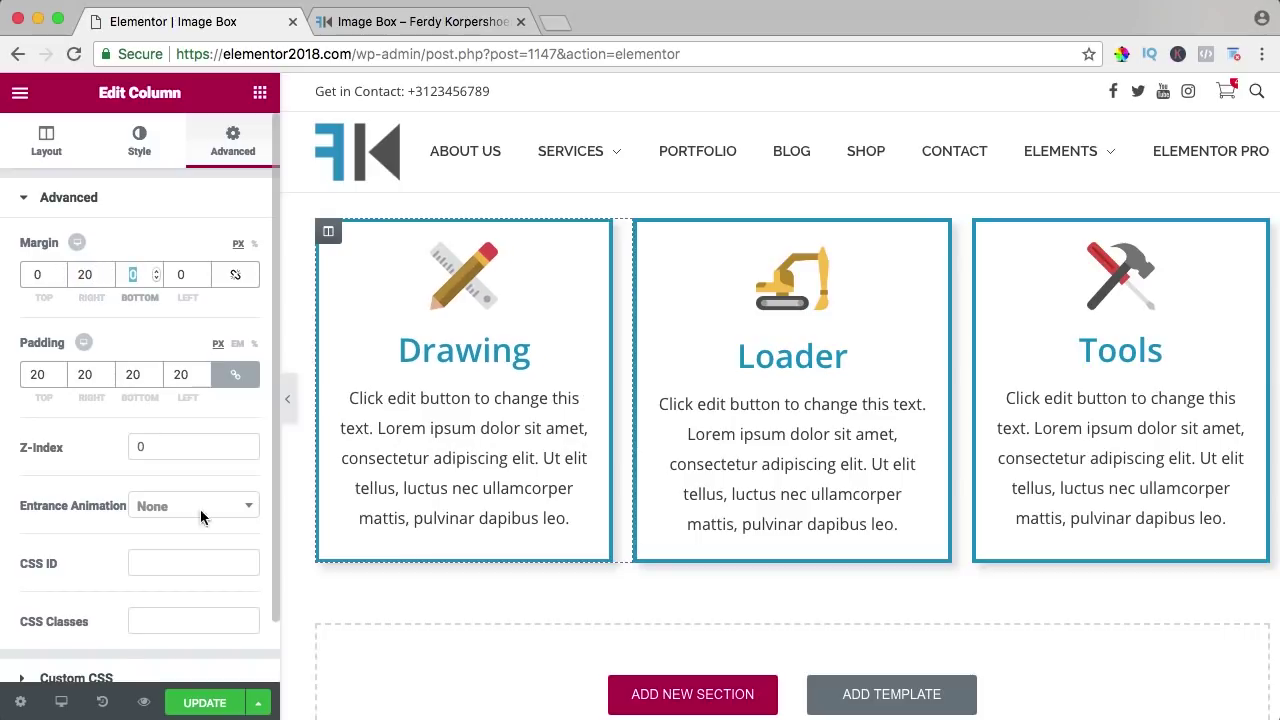
pyautogui.click(205, 703)
pyautogui.click(140, 704)
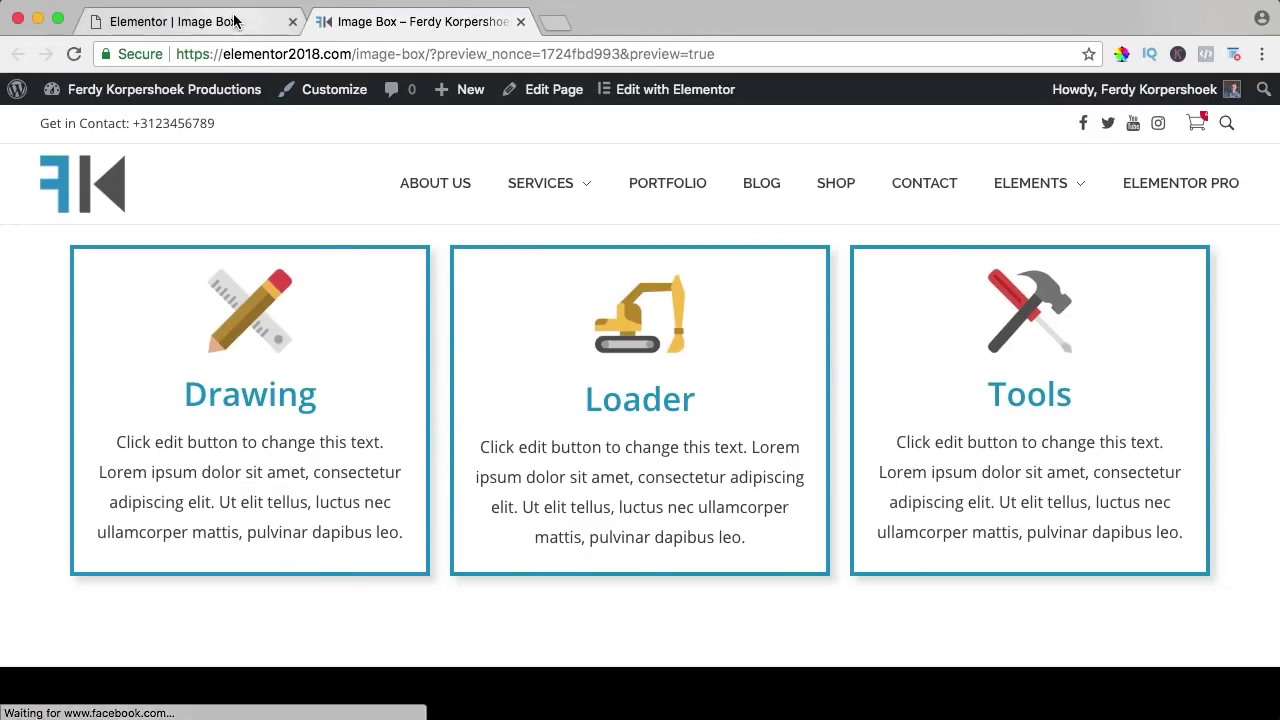
# Step: Return to the page editor and examine the three Image Boxes in tablet view
pyautogui.click(234, 21)
pyautogui.click(61, 703)
pyautogui.click(87, 620)
pyautogui.scroll(-1, 660, 453)
pyautogui.scroll(-2, 660, 453)
pyautogui.scroll(3, 660, 449)
# Step: Switch the editor to mobile view and set the first column's mobile margin to 10 px
pyautogui.click(100, 655)
pyautogui.scroll(-2, 717, 394)
pyautogui.scroll(1, 840, 368)
pyautogui.scroll(1, 840, 368)
pyautogui.click(85, 272)
pyautogui.write('10')
pyautogui.scroll(-2, 903, 646)
# Step: Set the mobile margins of the second and third columns to 10 px
pyautogui.click(647, 582)
pyautogui.click(226, 150)
pyautogui.click(36, 275)
pyautogui.write('10')
pyautogui.press('Tab')
pyautogui.scroll(-5, 760, 465)
pyautogui.click(647, 391)
pyautogui.click(233, 140)
pyautogui.click(38, 275)
pyautogui.write('10')
pyautogui.press('Tab')
# Step: Update the page and check the previewed page's layout at a narrow browser width, restoring the full width at the end
pyautogui.click(224, 703)
pyautogui.click(430, 24)
pyautogui.moveTo(1278, 258); pyautogui.dragTo(501, 258)
pyautogui.scroll(-10, 368, 287)
pyautogui.scroll(10, 368, 282)
pyautogui.moveTo(500, 291); pyautogui.dragTo(1279, 297)
# Step: Return to the page editor and switch its view back to desktop
pyautogui.click(128, 12)
pyautogui.click(61, 702)
pyautogui.click(92, 580)
# Step: Try a blue classic background colour on the section containing the three Image Boxes, and clear it again
pyautogui.click(743, 206)
pyautogui.click(137, 142)
pyautogui.click(193, 310)
pyautogui.click(236, 368)
pyautogui.click(54, 588)
pyautogui.click(155, 366)
# Step: Try a dark grey classic background colour on the first column, and clear it again
pyautogui.click(329, 233)
pyautogui.click(139, 140)
pyautogui.click(162, 312)
pyautogui.click(227, 369)
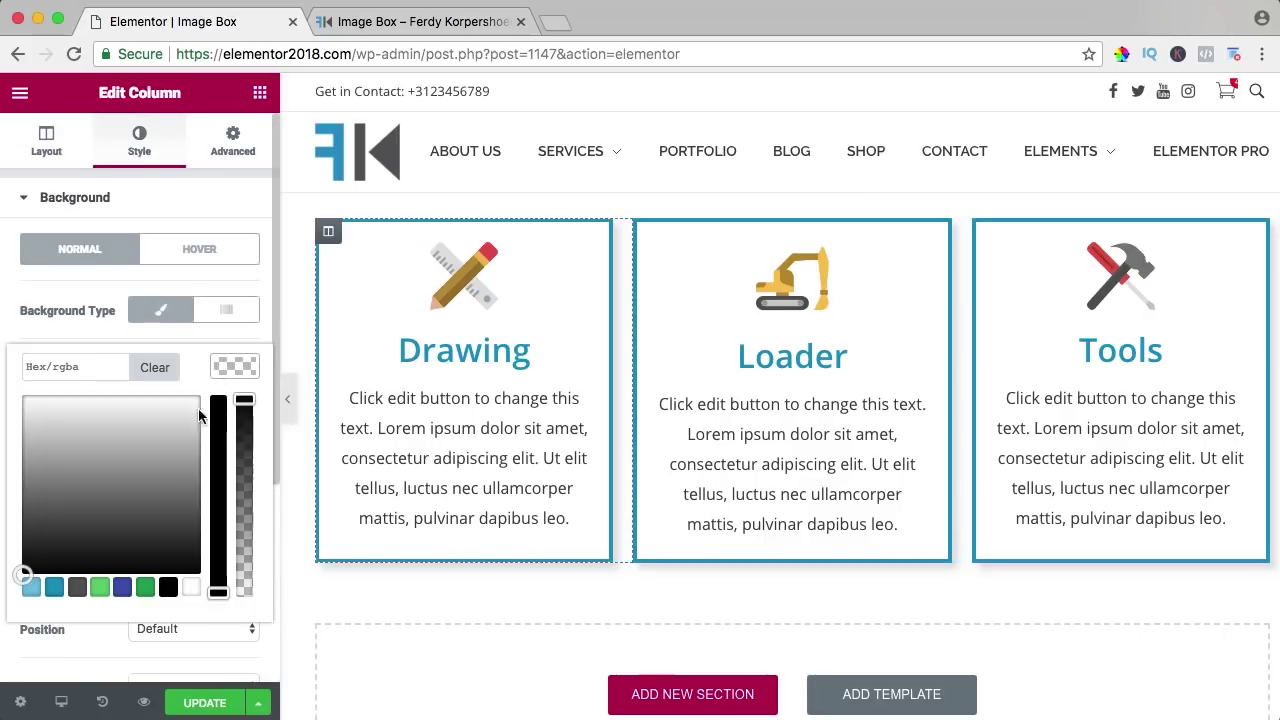
pyautogui.click(80, 590)
pyautogui.click(155, 367)
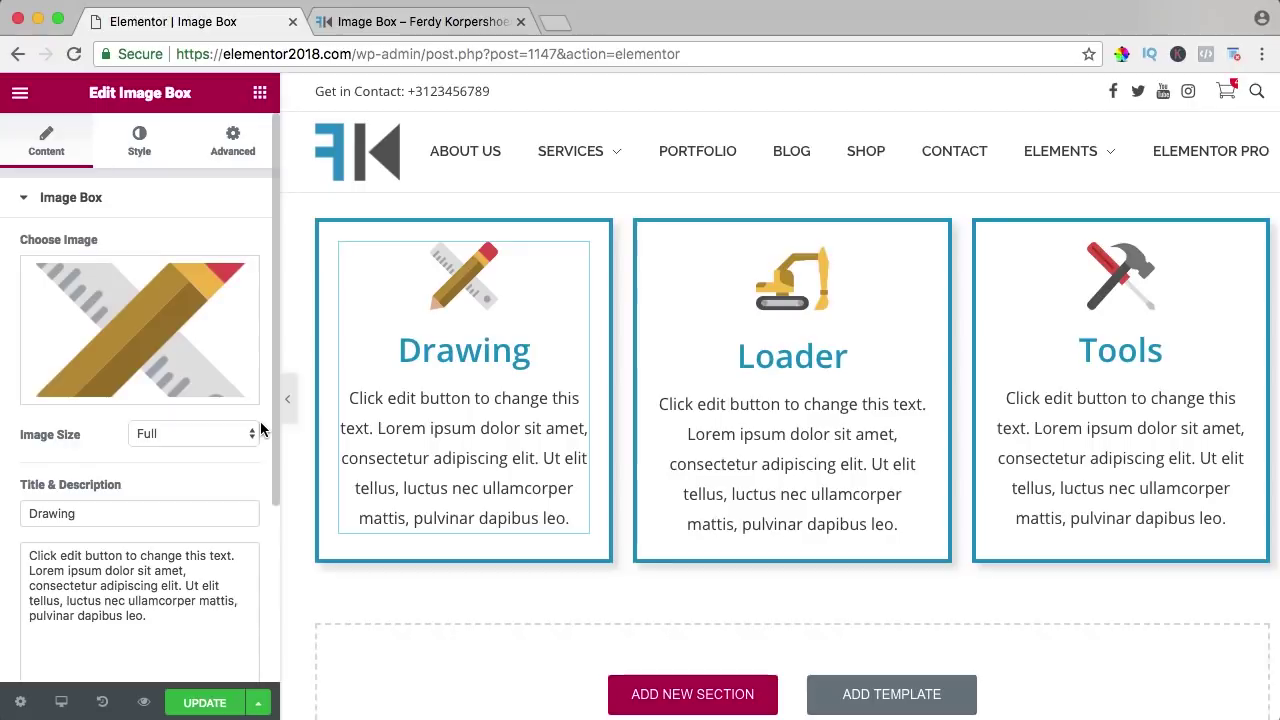